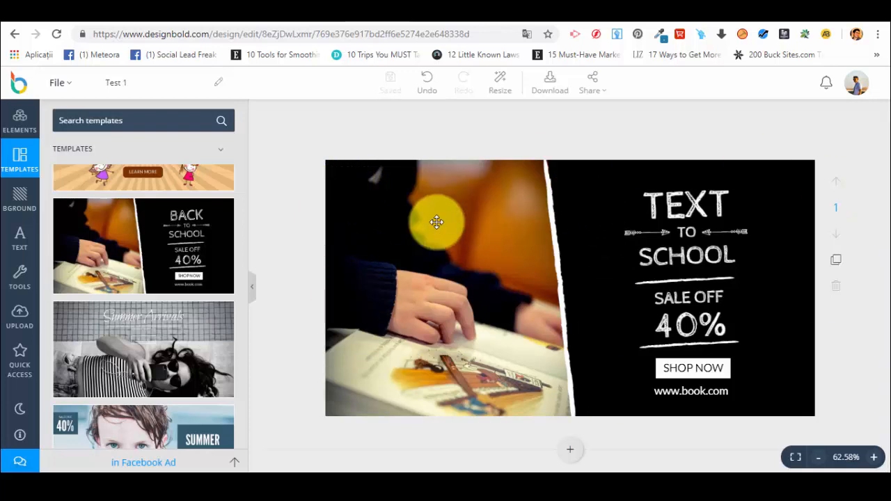
pyautogui.click(437, 221)
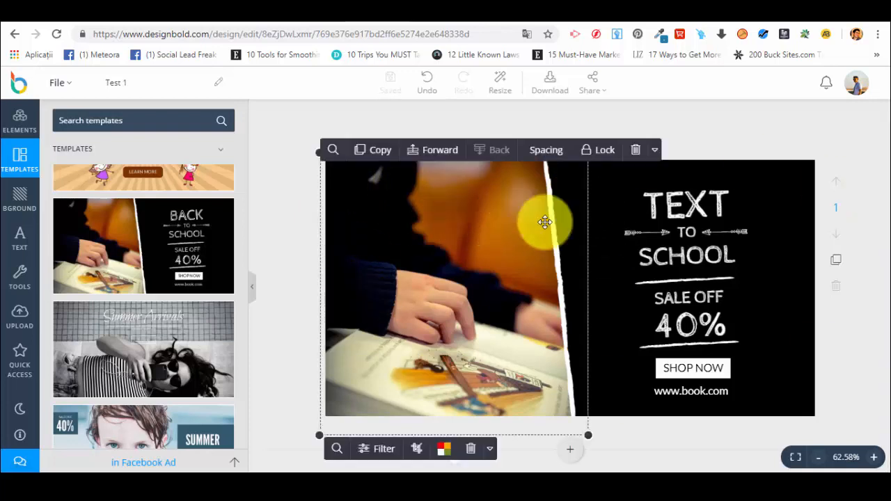
pyautogui.click(617, 183)
pyautogui.click(490, 210)
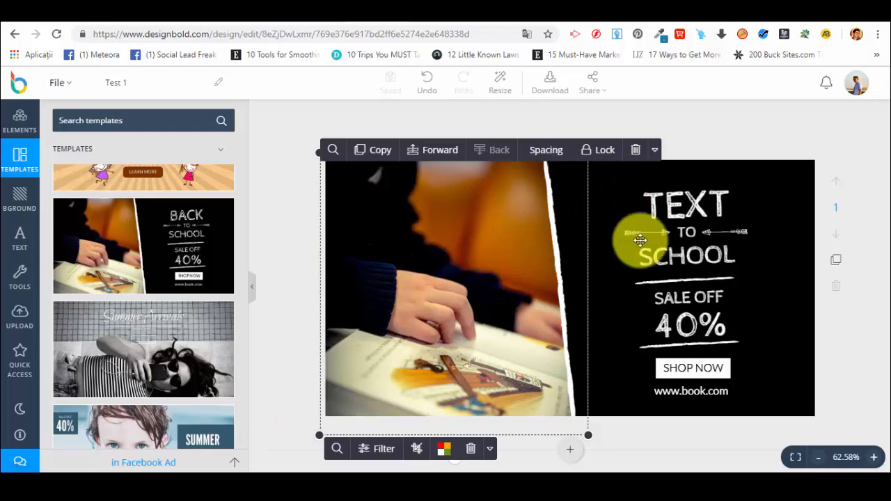
pyautogui.click(620, 191)
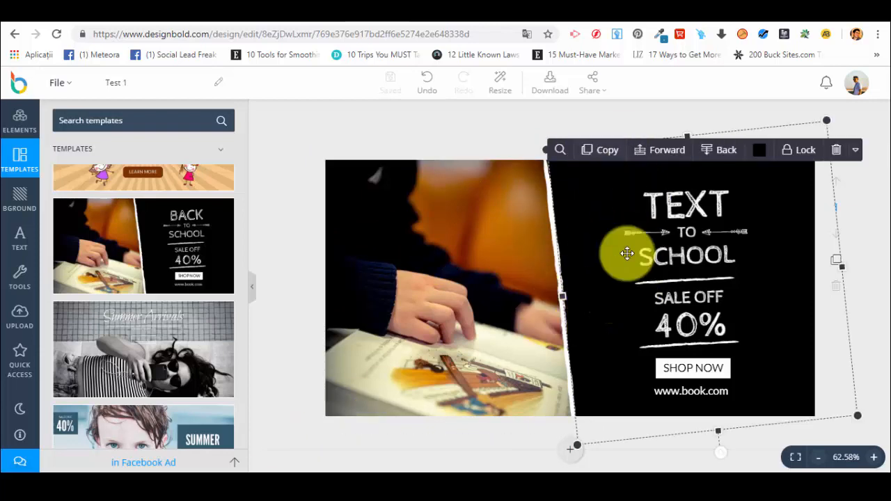
# Step: Reposition the picture of the hands on the book lower within its photo frame and apply the crop
pyautogui.click(469, 226)
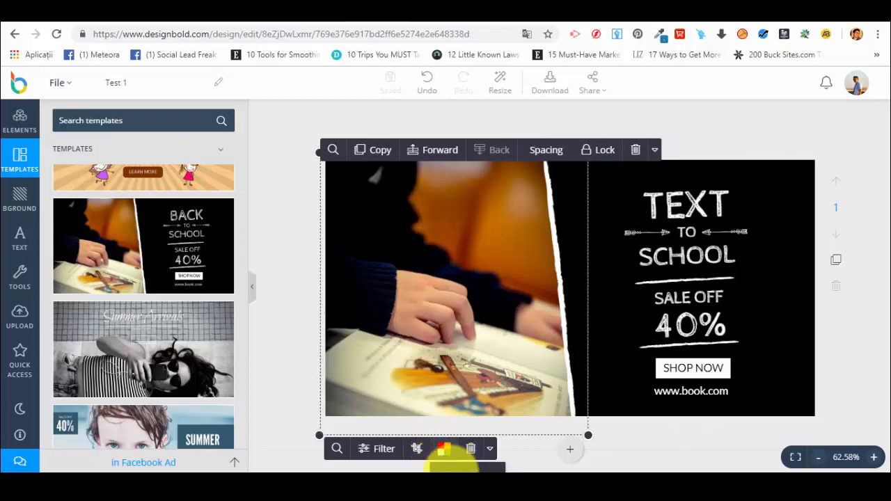
pyautogui.doubleClick(481, 227)
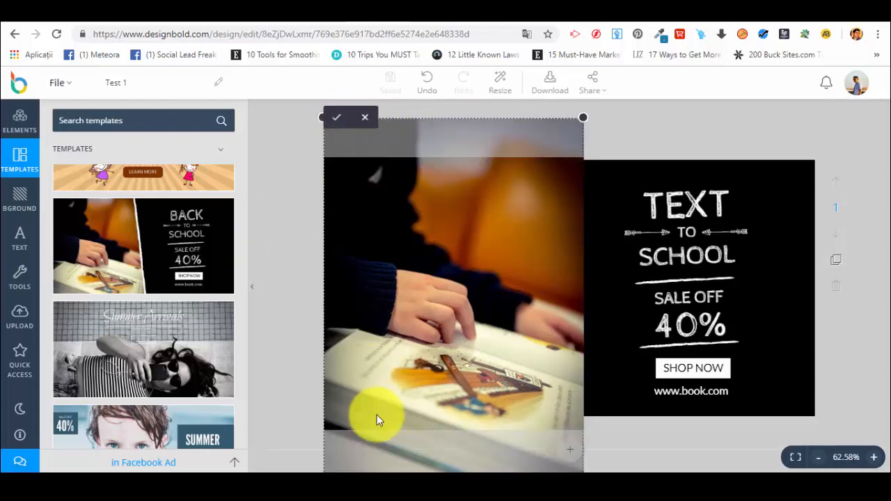
pyautogui.moveTo(432, 273); pyautogui.dragTo(454, 327)
pyautogui.click(339, 125)
pyautogui.click(410, 242)
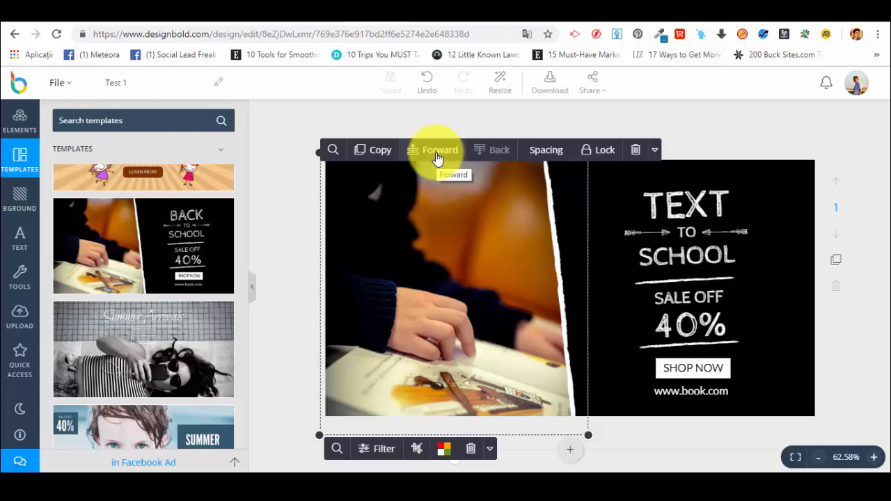
# Step: Send the TEXT heading backward, and send the black panel backward so it sits behind the heading
pyautogui.doubleClick(704, 210)
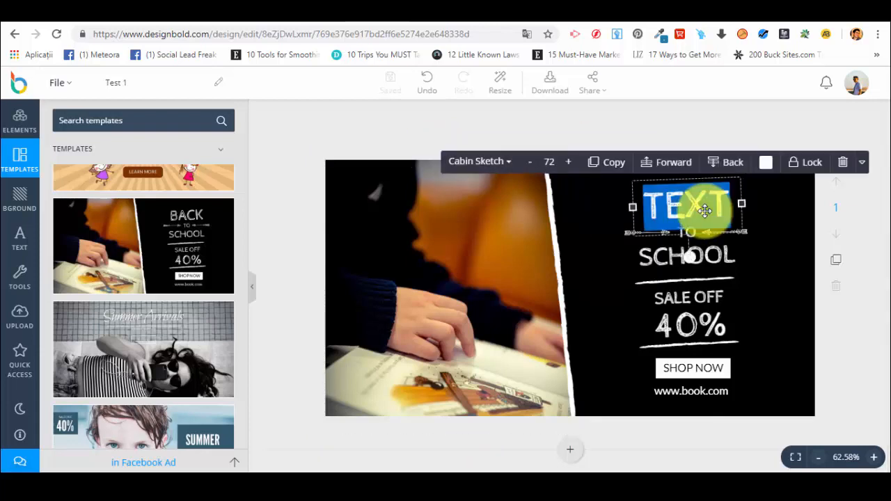
pyautogui.click(721, 164)
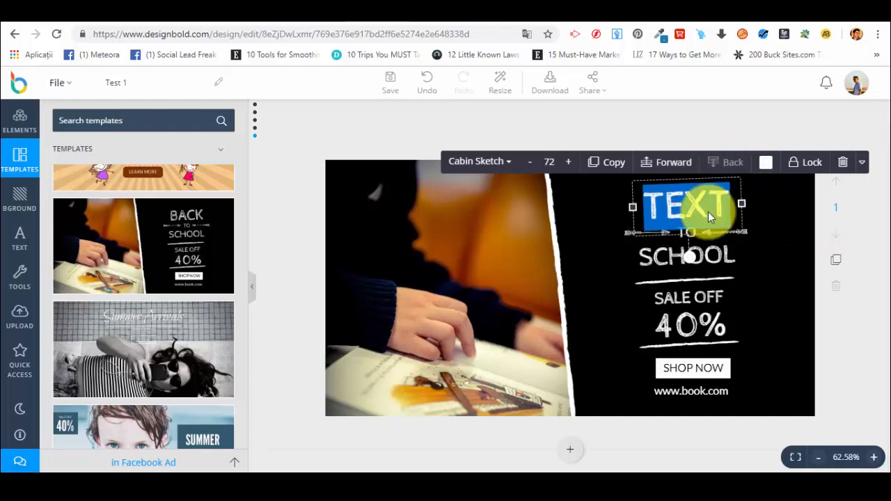
pyautogui.click(759, 233)
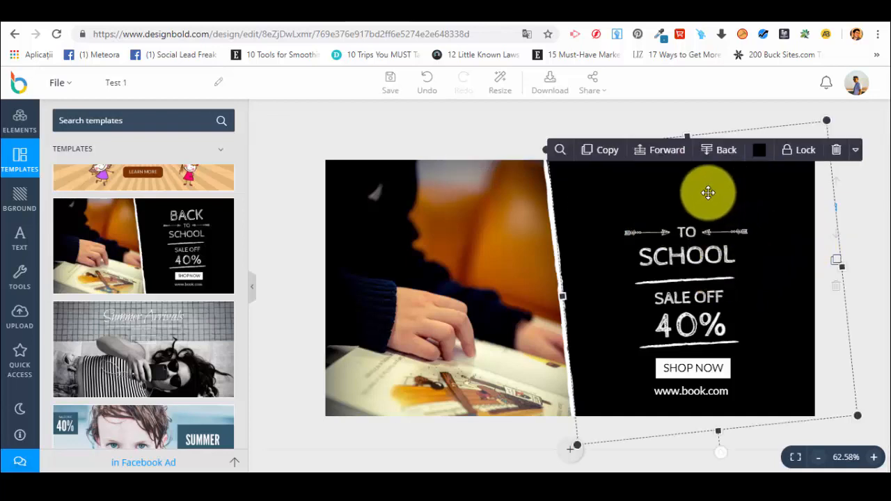
pyautogui.click(721, 152)
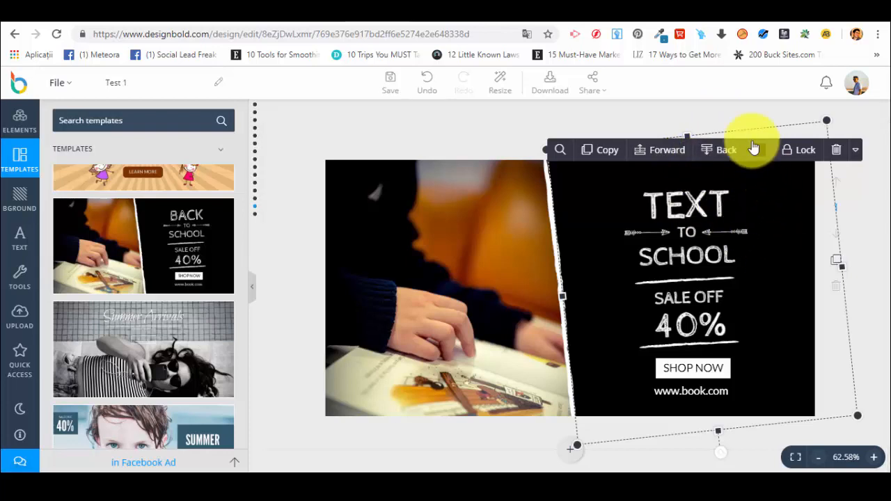
pyautogui.doubleClick(700, 207)
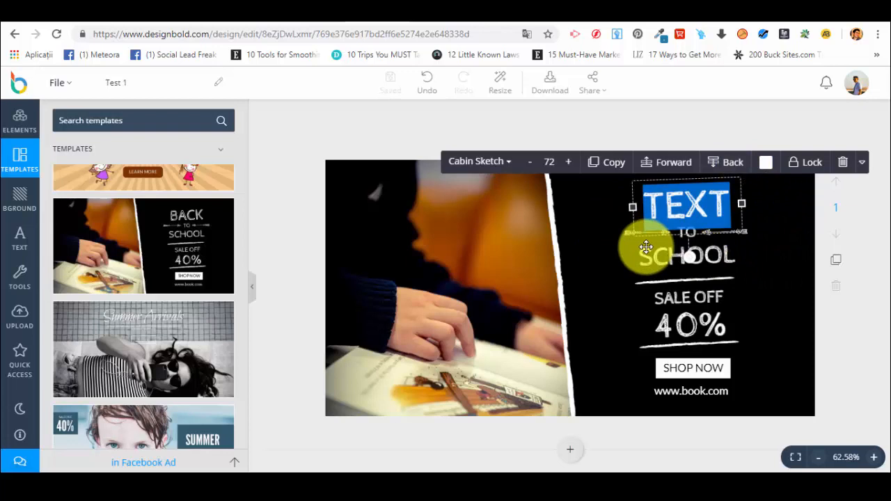
pyautogui.click(766, 236)
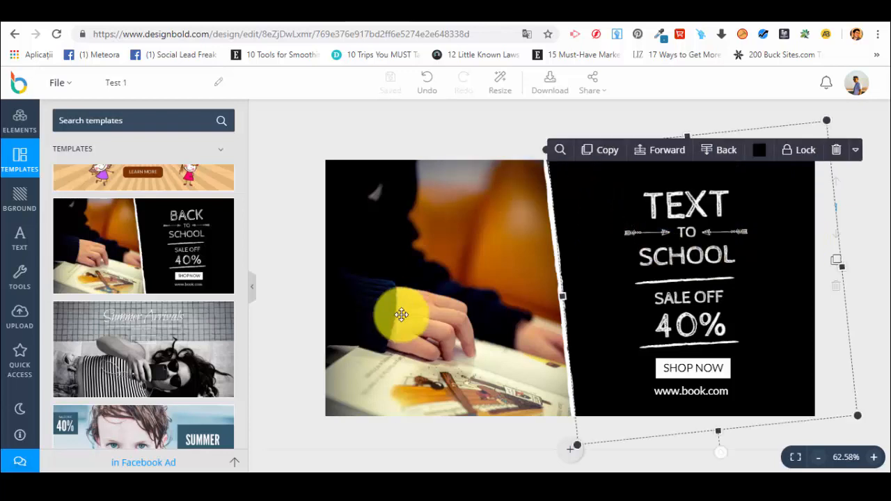
pyautogui.click(401, 315)
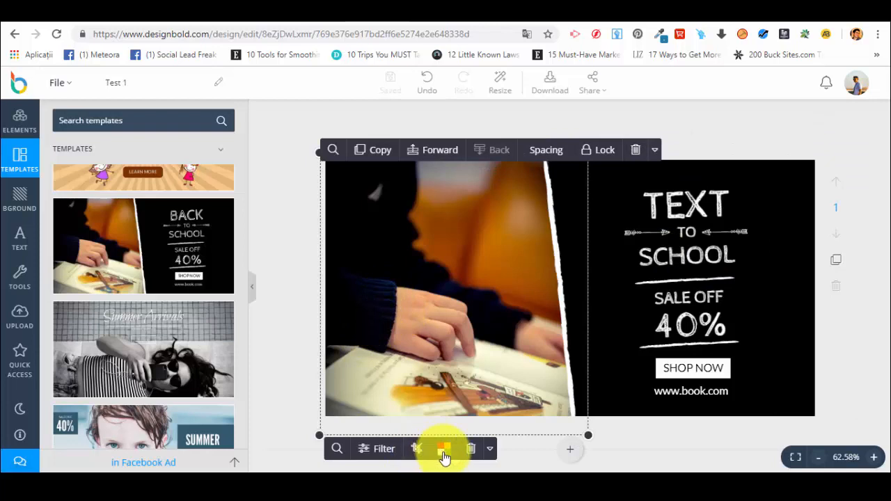
pyautogui.click(491, 450)
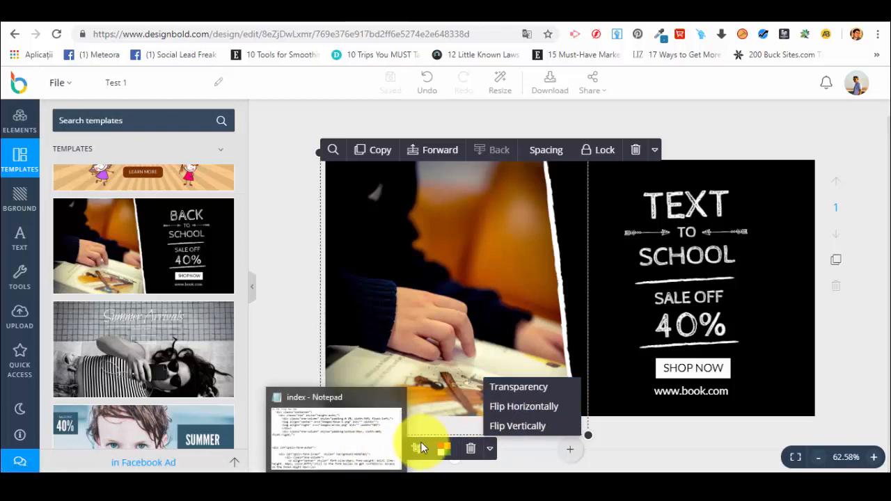
pyautogui.click(511, 358)
# Step: Apply the Festive filter to the photo of the hands and set its intensity to 69
pyautogui.click(522, 340)
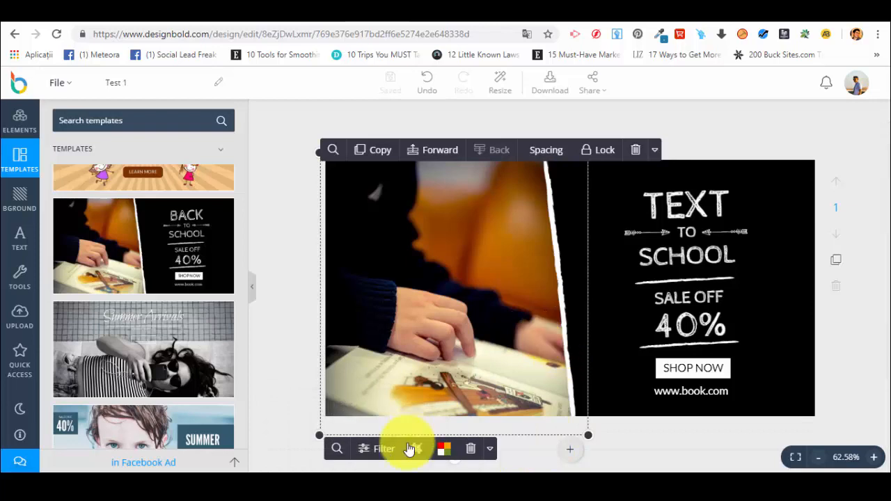
pyautogui.click(385, 449)
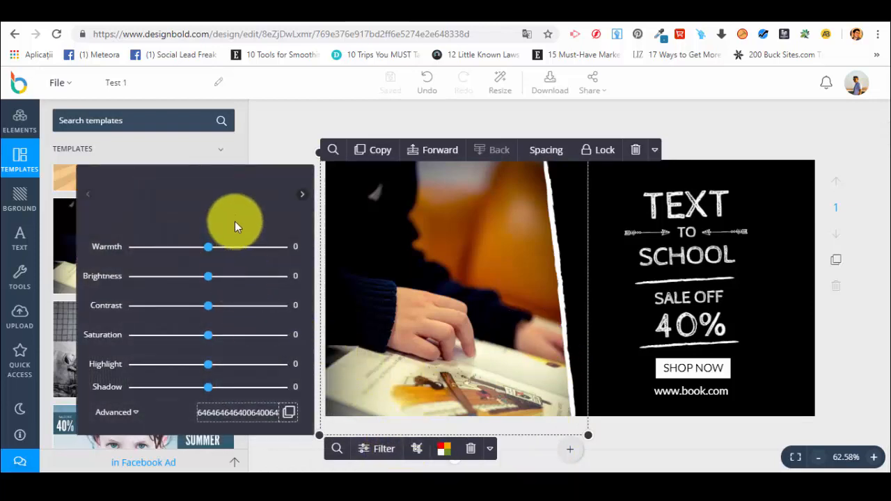
pyautogui.click(303, 194)
pyautogui.click(276, 197)
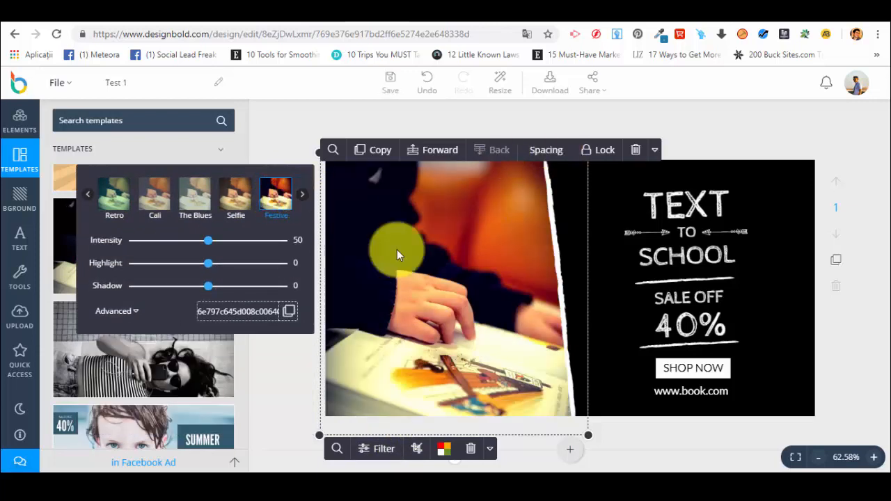
pyautogui.moveTo(209, 240); pyautogui.dragTo(237, 243)
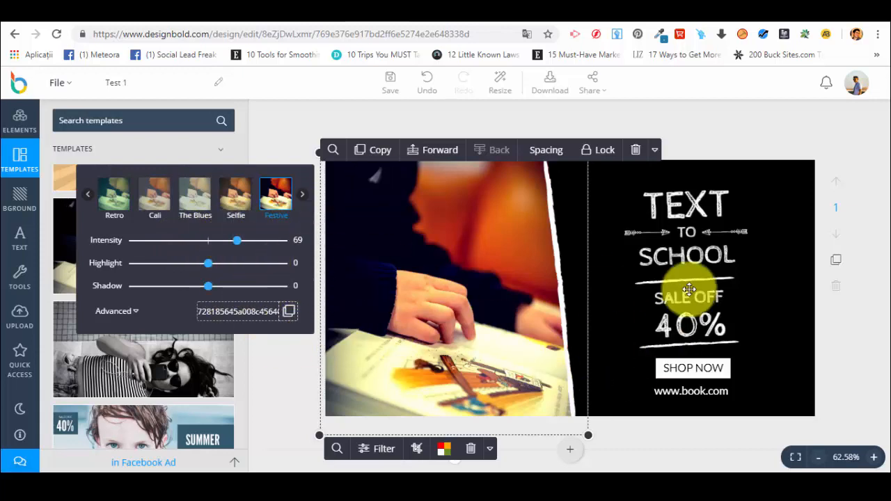
pyautogui.click(302, 125)
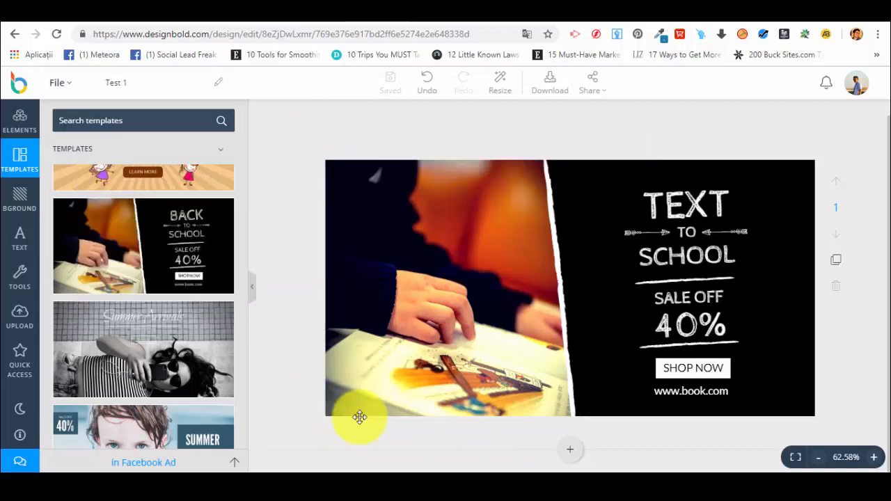
# Step: Set the photo frame's spacing value to 0
pyautogui.click(482, 263)
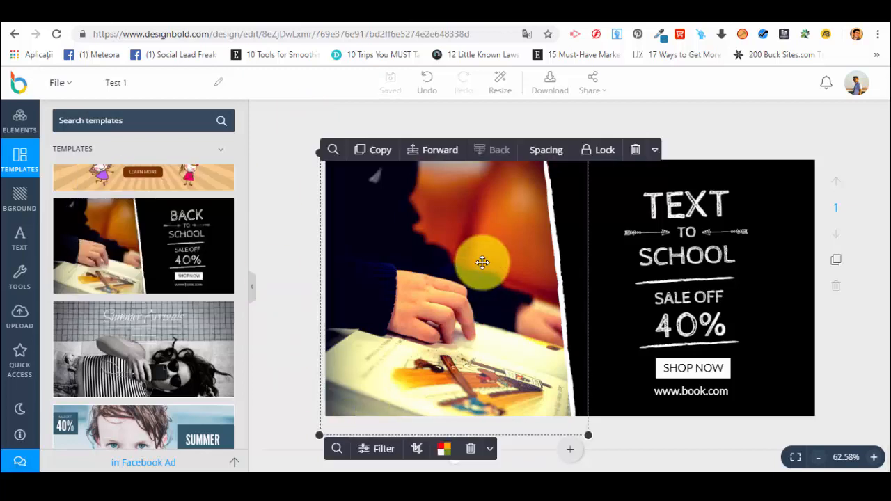
pyautogui.click(549, 155)
pyautogui.moveTo(547, 198); pyautogui.dragTo(326, 197)
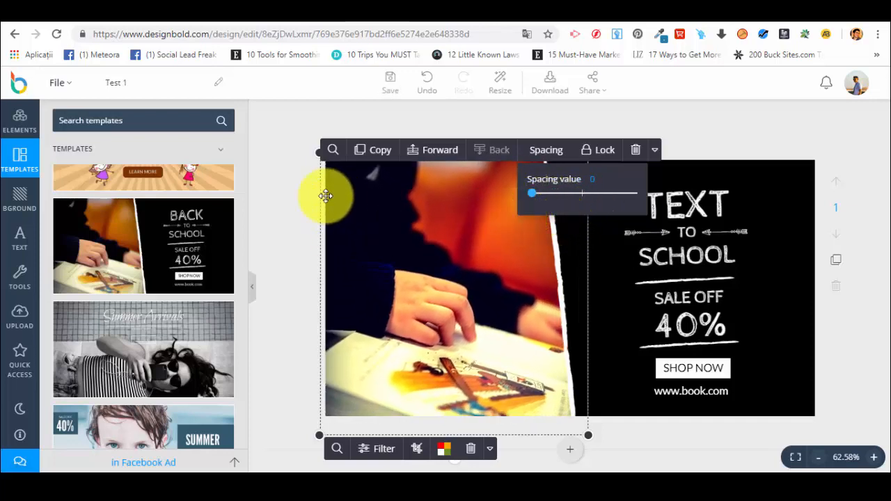
pyautogui.click(383, 207)
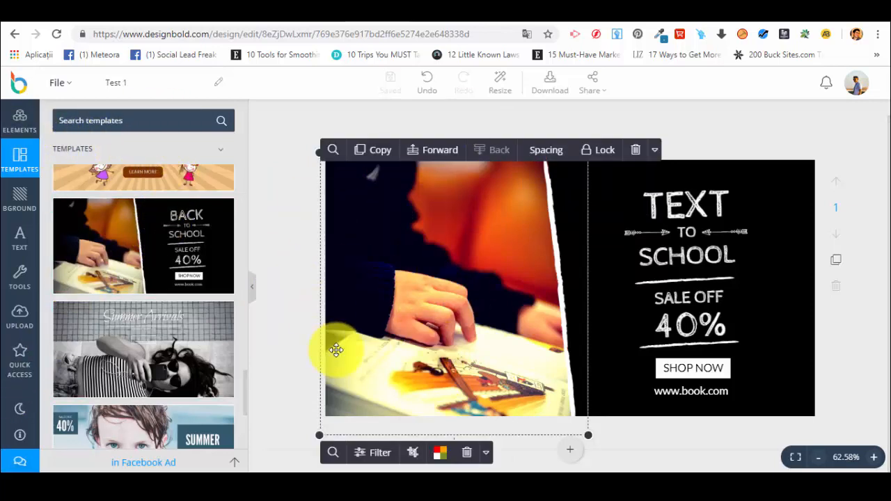
# Step: Replace the picture in the photo frame with the free photo of the couple taking a selfie by the water
pyautogui.click(20, 120)
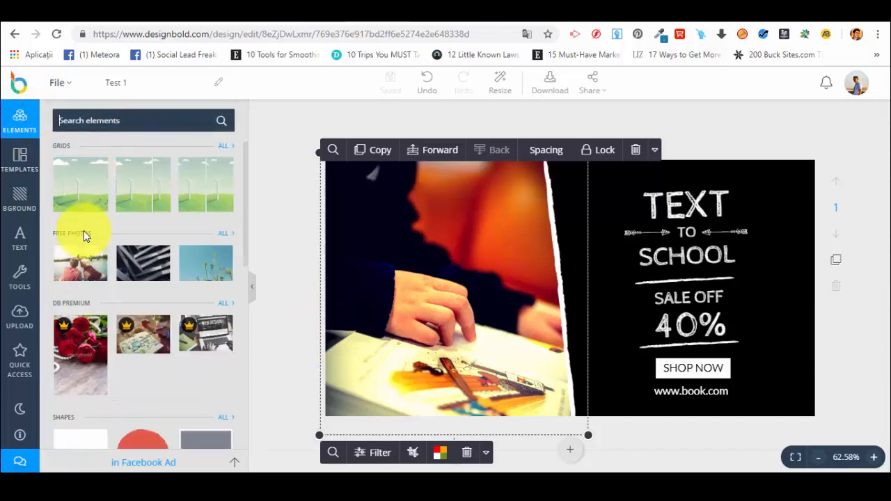
pyautogui.click(222, 234)
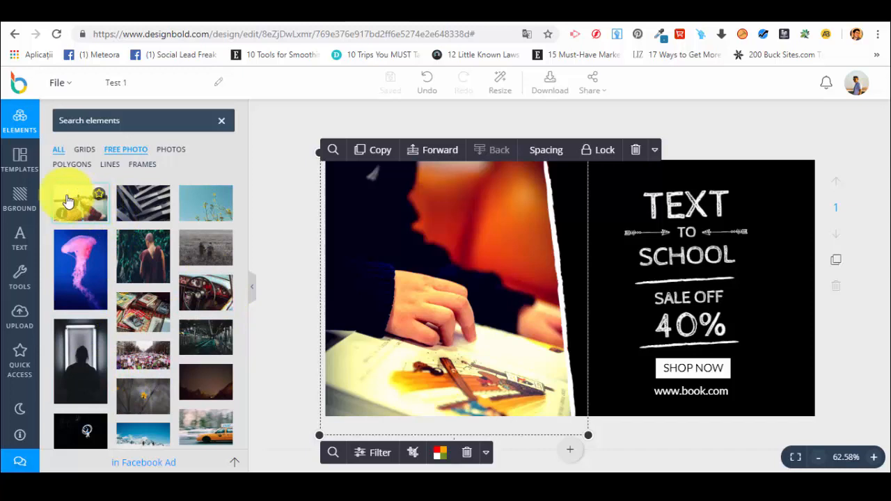
pyautogui.moveTo(75, 206); pyautogui.dragTo(373, 239)
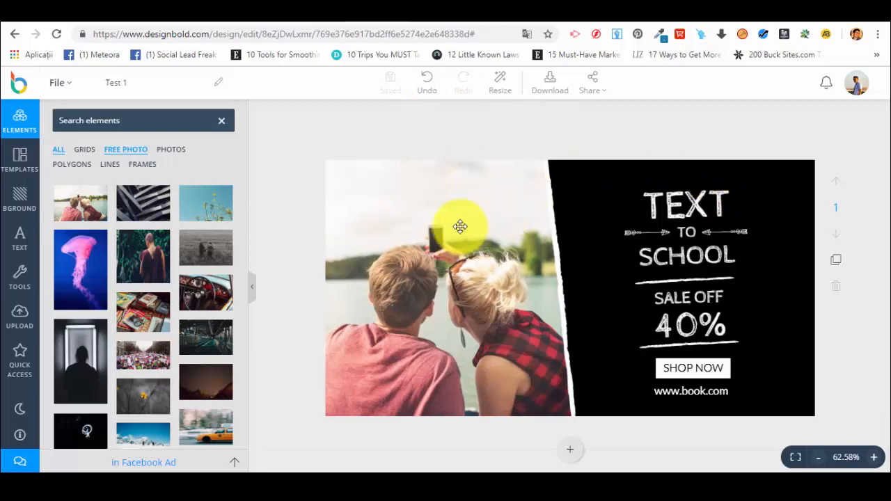
# Step: Recolour the black panel behind the text to the red with colour code f03629
pyautogui.click(620, 177)
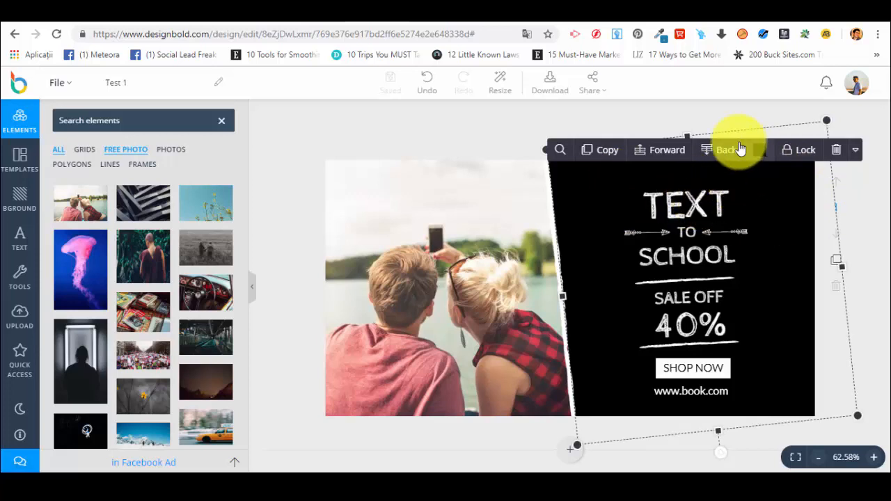
pyautogui.click(760, 151)
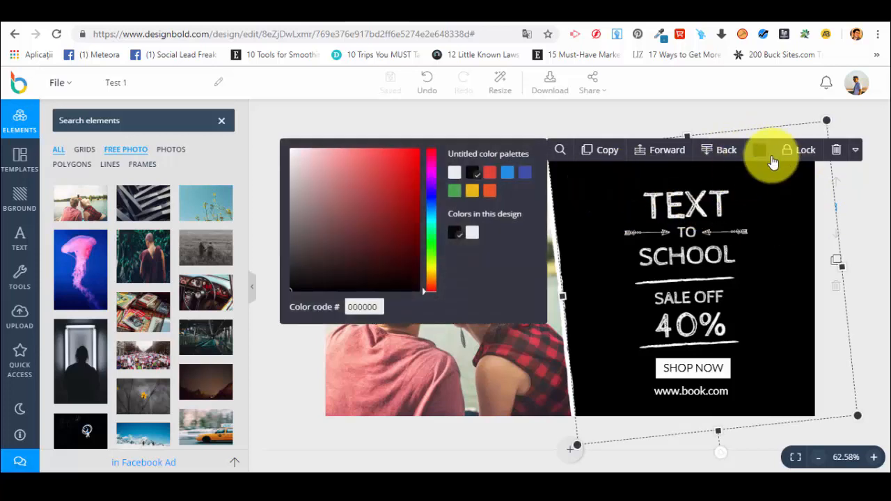
pyautogui.click(490, 176)
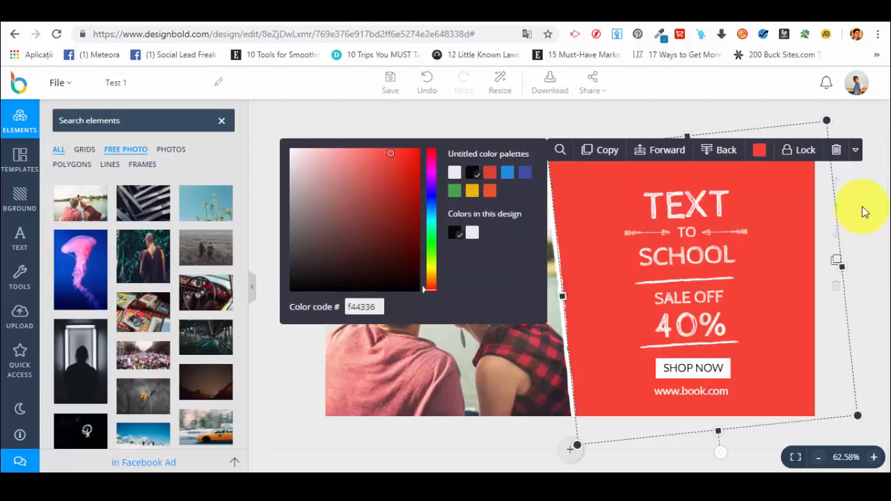
pyautogui.moveTo(390, 158)
pyautogui.mouseDown()
pyautogui.moveTo(394, 197)
pyautogui.moveTo(382, 223)
pyautogui.moveTo(388, 174)
pyautogui.moveTo(401, 162)
pyautogui.mouseUp()
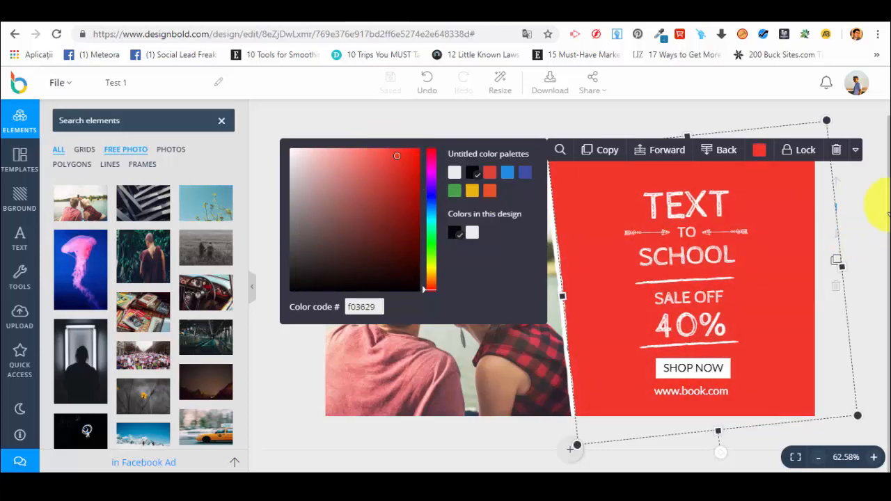
pyautogui.click(867, 195)
# Step: Replace the heading word TEXT with HOME
pyautogui.doubleClick(676, 206)
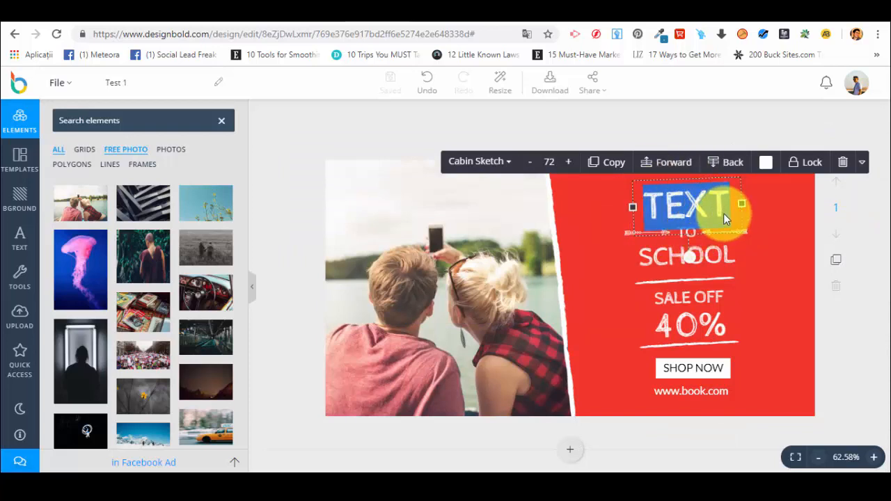
pyautogui.write('HOME')
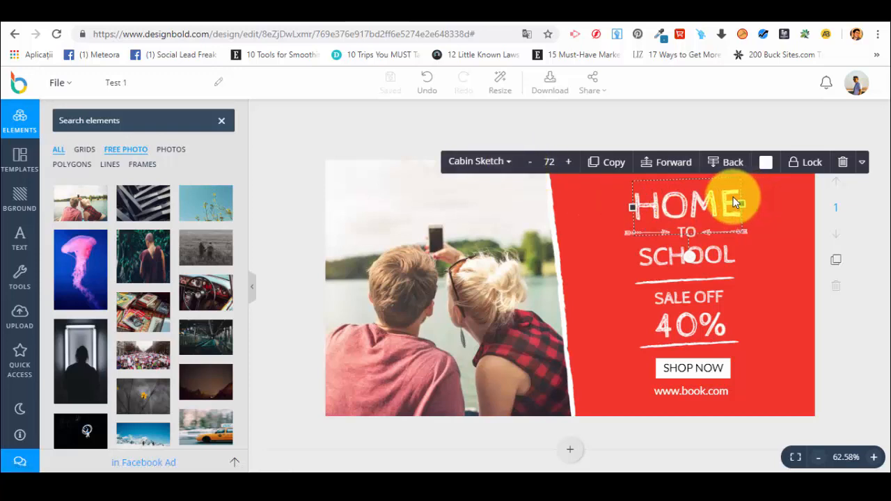
pyautogui.click(779, 237)
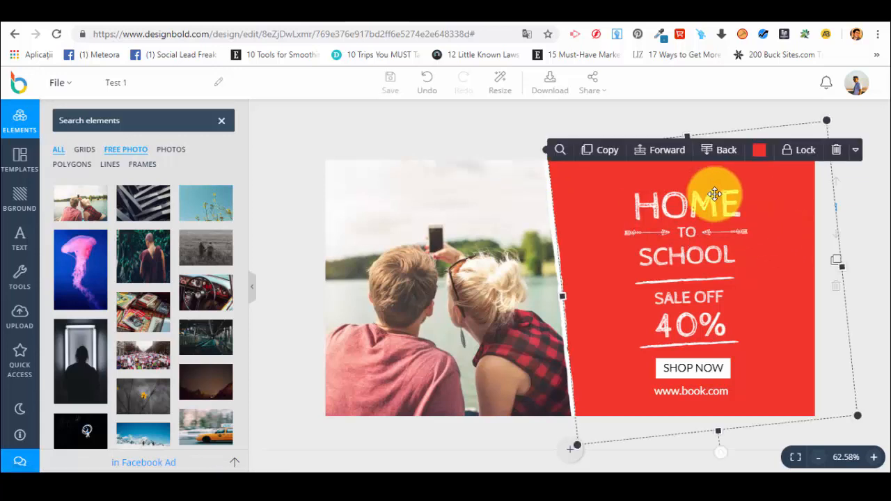
# Step: Set the HOME heading's font to Alex Brush at size 48
pyautogui.doubleClick(718, 191)
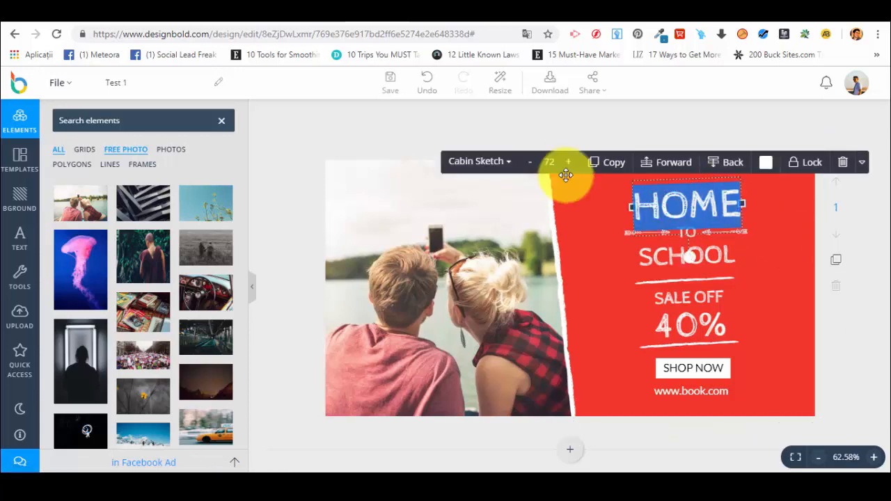
pyautogui.click(506, 160)
pyautogui.click(477, 267)
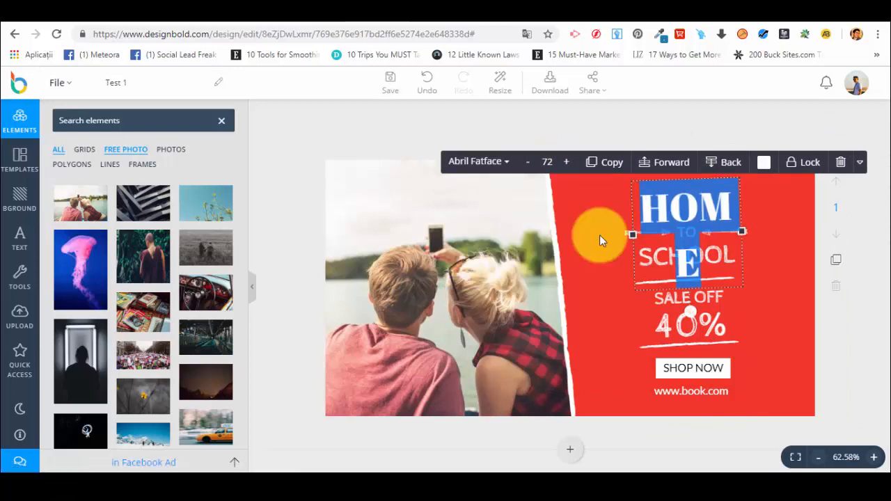
pyautogui.click(491, 163)
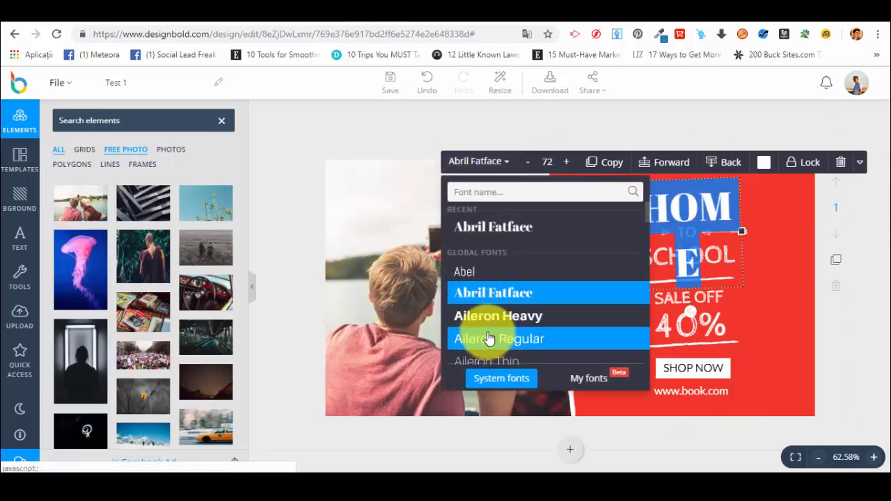
pyautogui.scroll(-3, 489, 320)
pyautogui.click(498, 295)
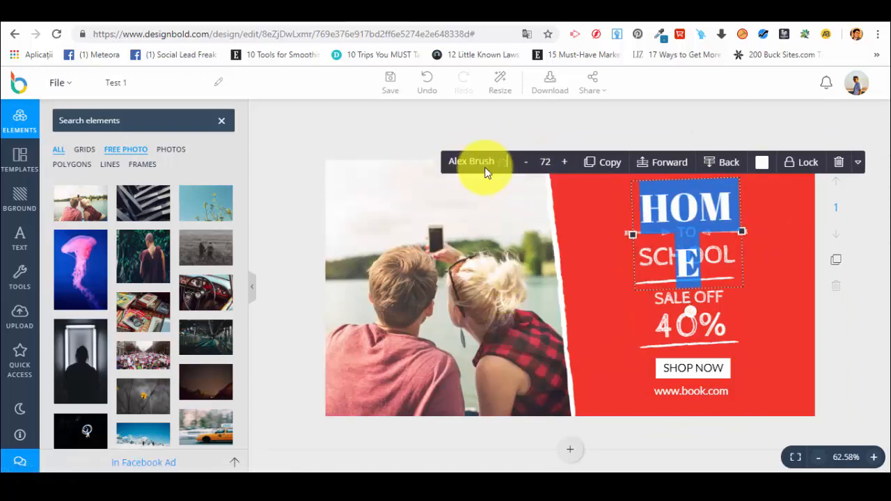
pyautogui.click(521, 163)
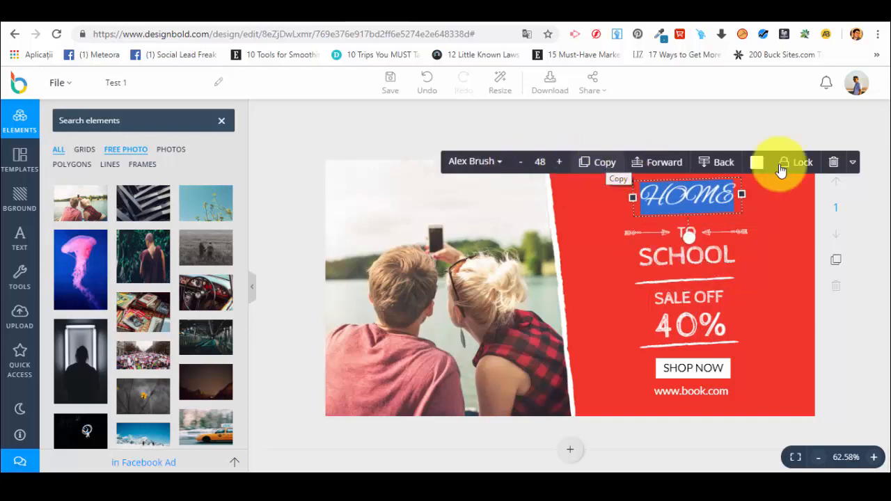
# Step: Make the HOME heading partly transparent, keeping it in uppercase
pyautogui.click(852, 166)
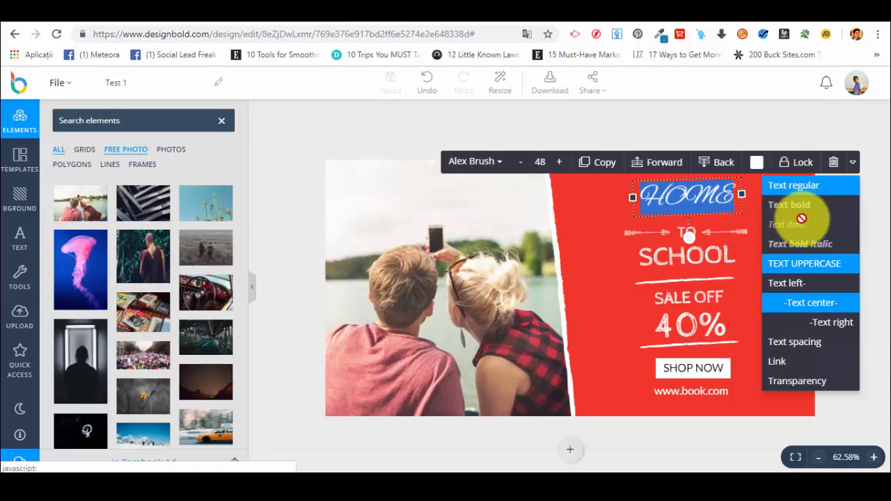
pyautogui.click(818, 271)
pyautogui.click(786, 261)
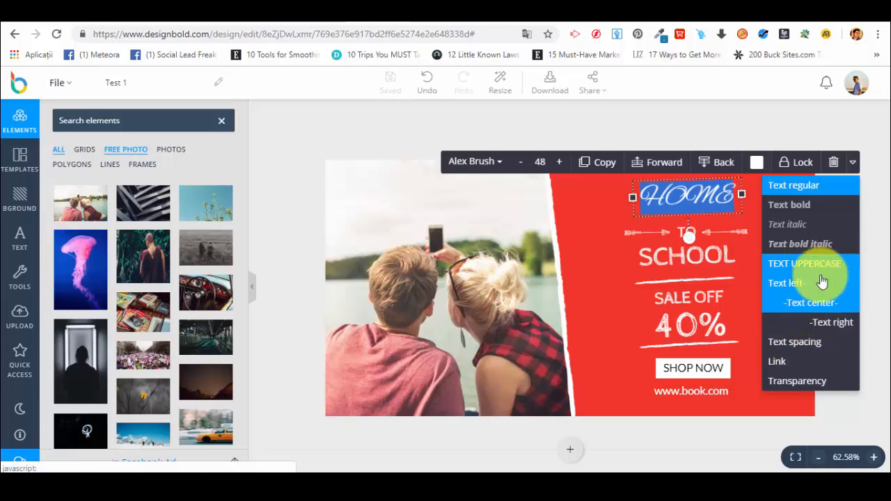
pyautogui.click(797, 383)
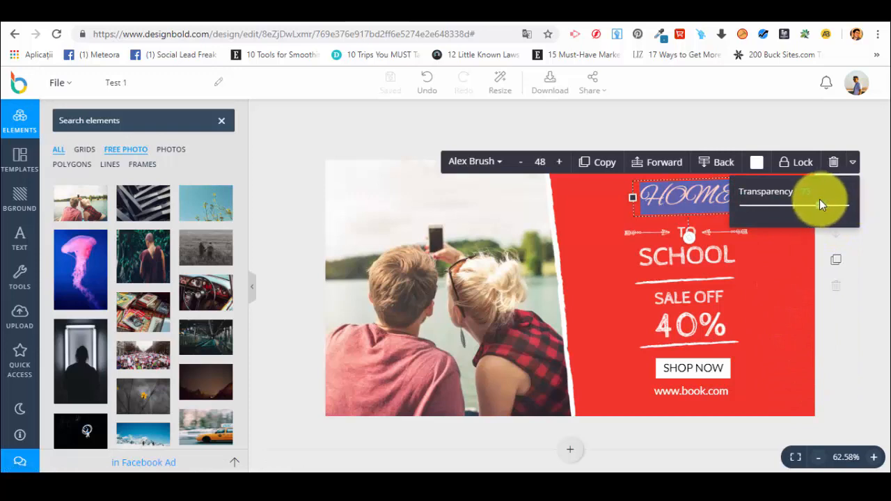
pyautogui.click(858, 345)
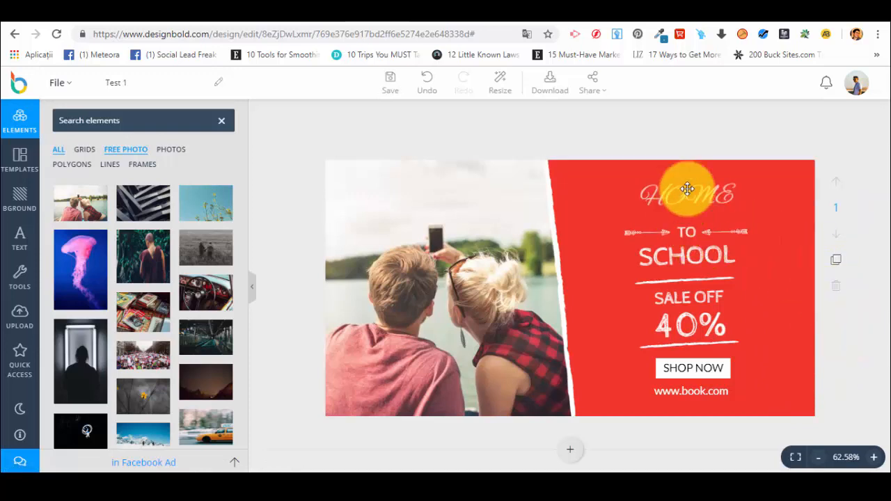
pyautogui.click(640, 237)
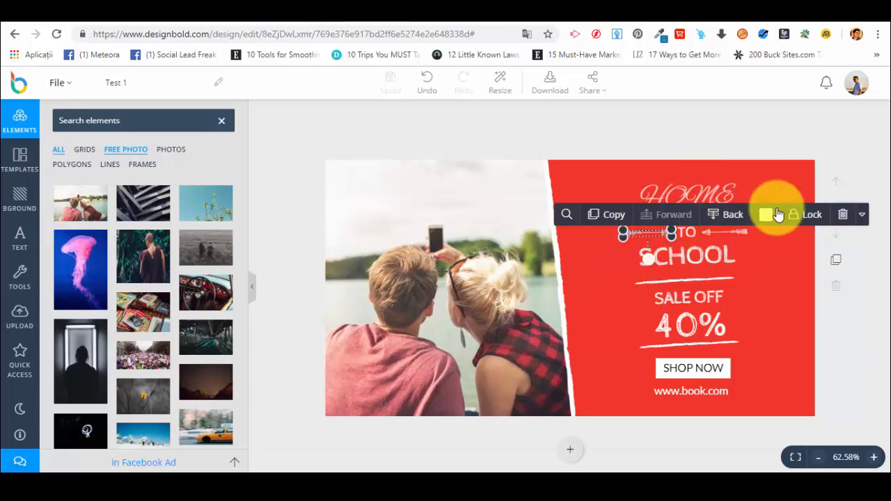
pyautogui.click(737, 230)
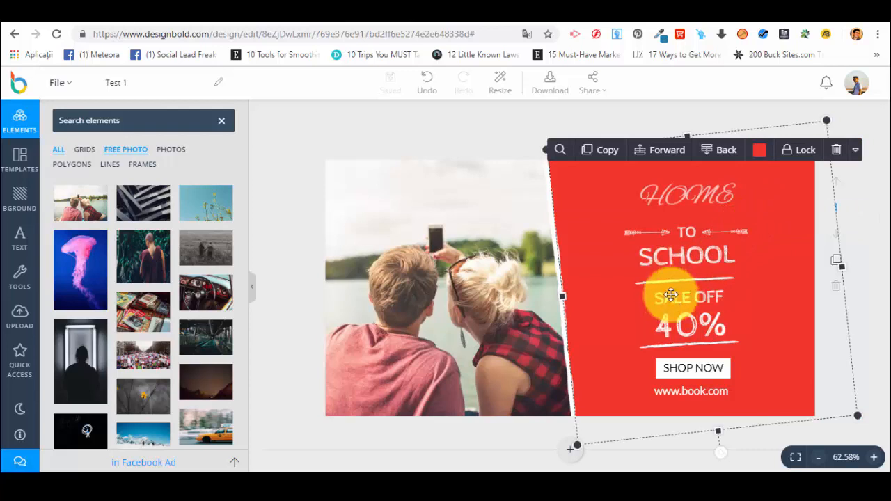
pyautogui.doubleClick(725, 368)
pyautogui.click(859, 305)
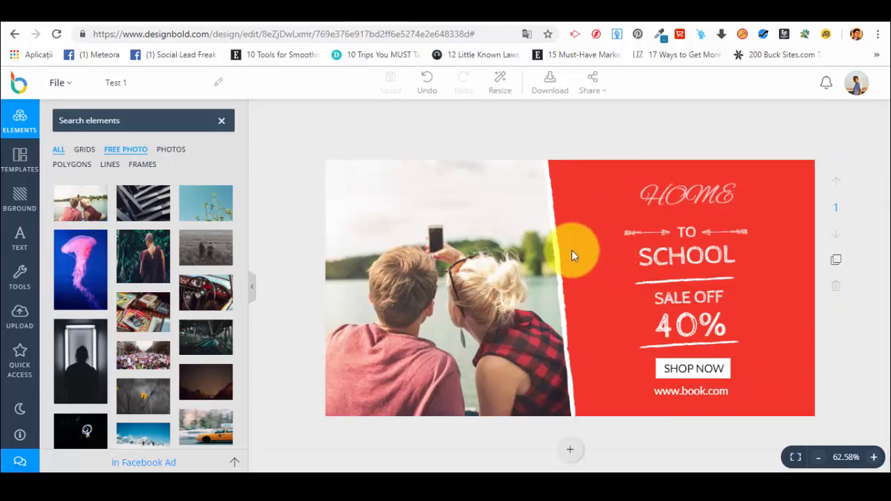
# Step: Browse the element library's categories and look through its full collection of shapes
pyautogui.click(26, 122)
pyautogui.click(221, 121)
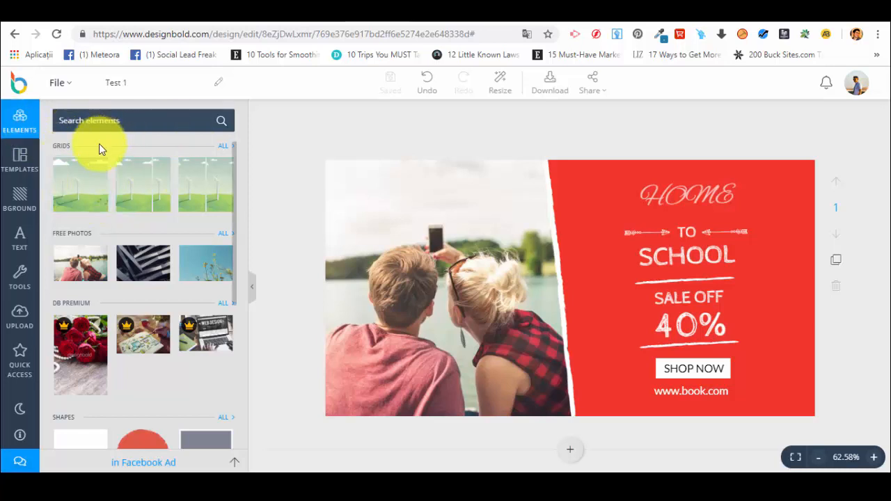
pyautogui.scroll(-1, 98, 237)
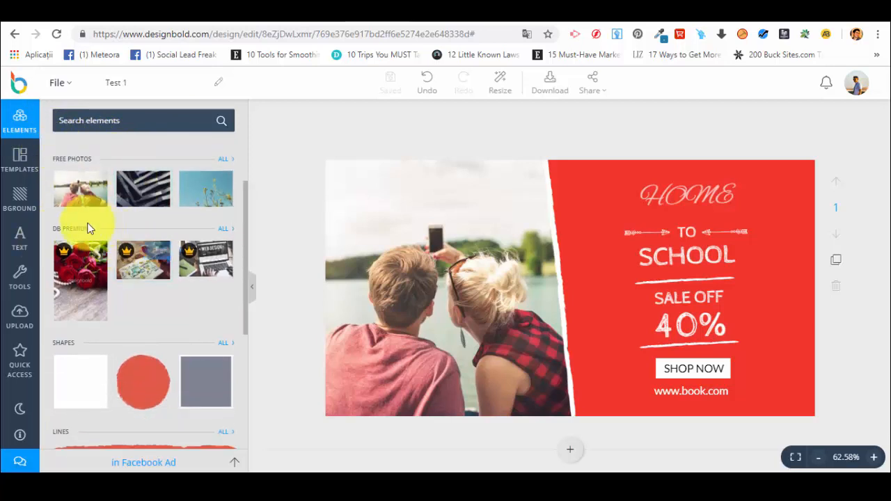
pyautogui.scroll(-3, 88, 234)
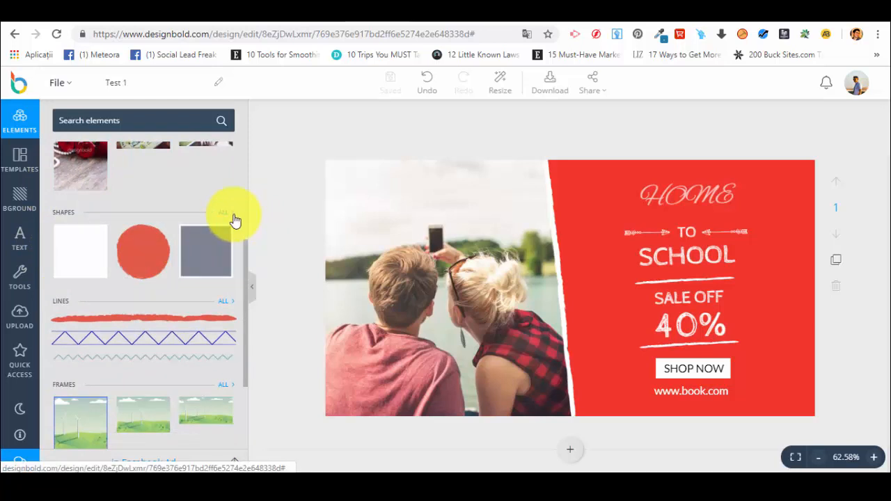
pyautogui.click(224, 214)
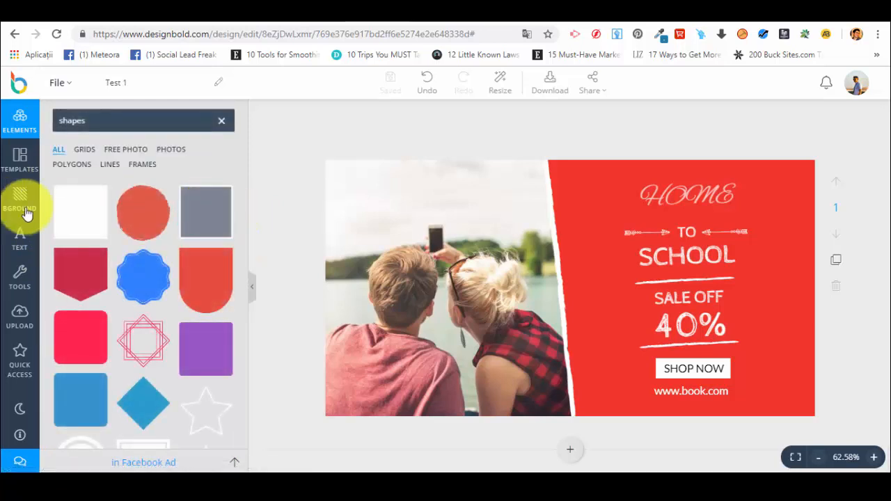
pyautogui.scroll(-1, 132, 270)
pyautogui.scroll(-3, 148, 268)
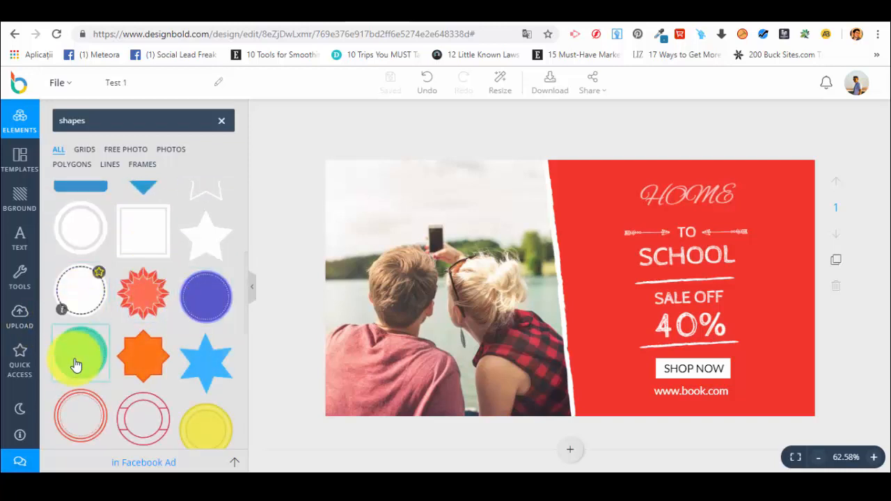
pyautogui.scroll(1, 139, 358)
pyautogui.scroll(2, 143, 306)
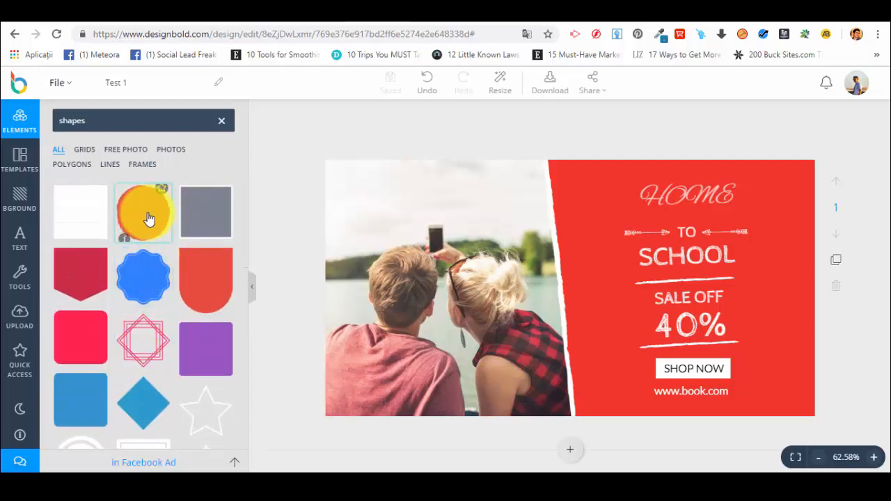
pyautogui.scroll(-4, 97, 223)
pyautogui.scroll(-5, 125, 250)
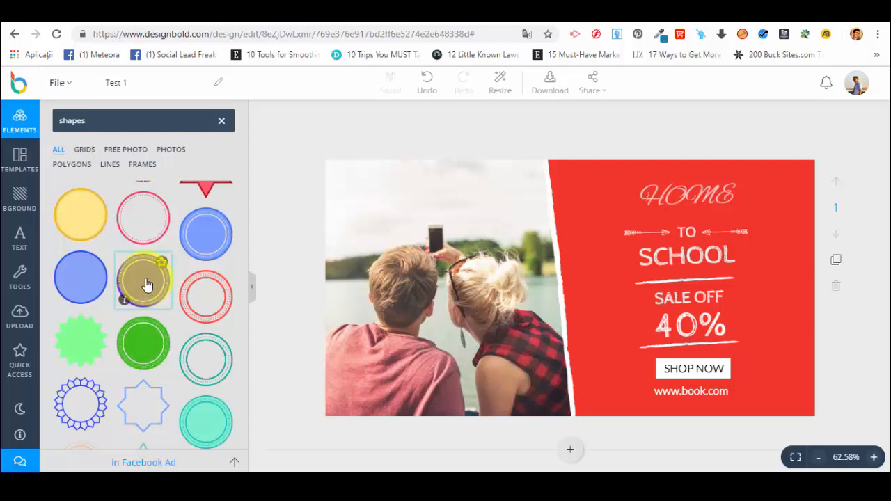
# Step: Try the light blue ringed circle badge in the photo's upper-left corner, and delete it from the design
pyautogui.click(204, 237)
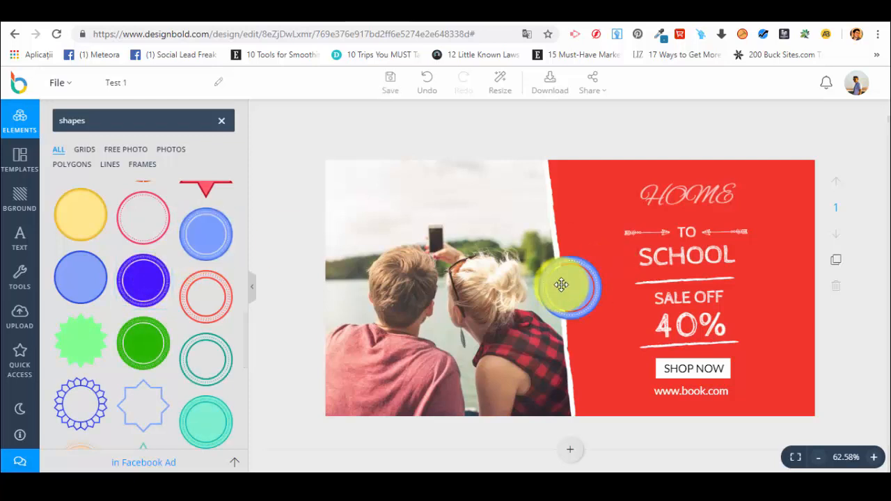
pyautogui.moveTo(566, 284); pyautogui.dragTo(364, 199)
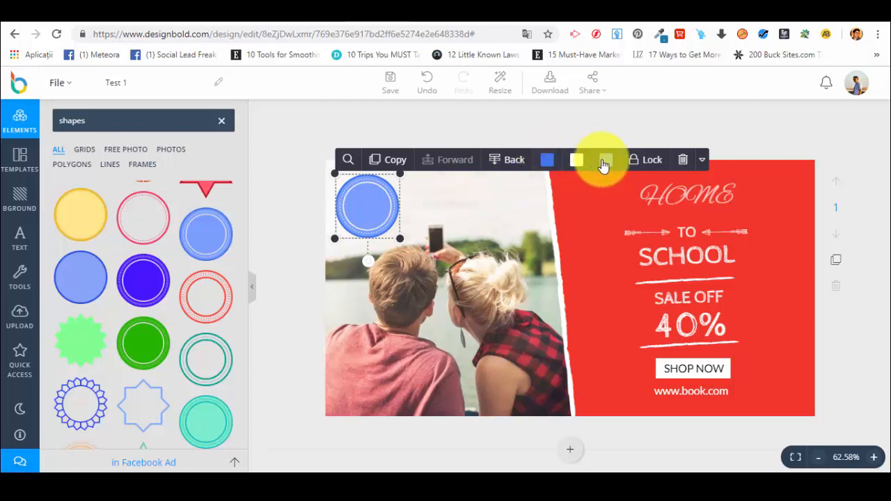
pyautogui.click(701, 160)
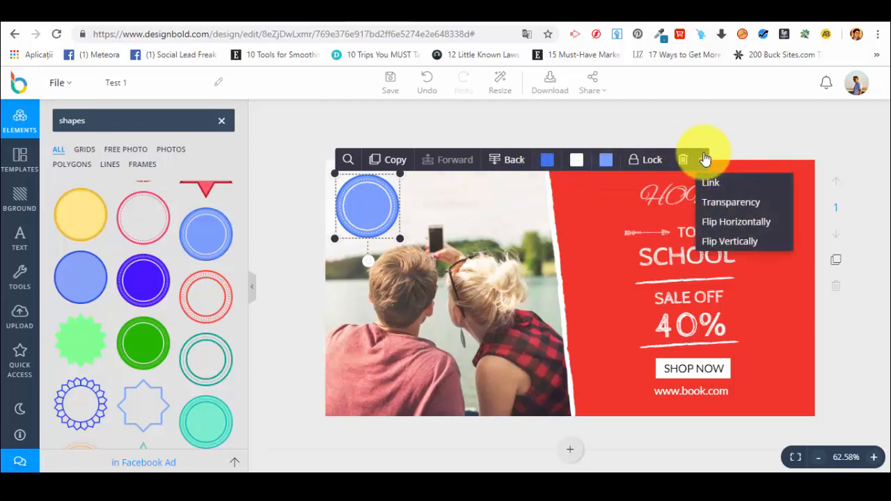
pyautogui.click(683, 165)
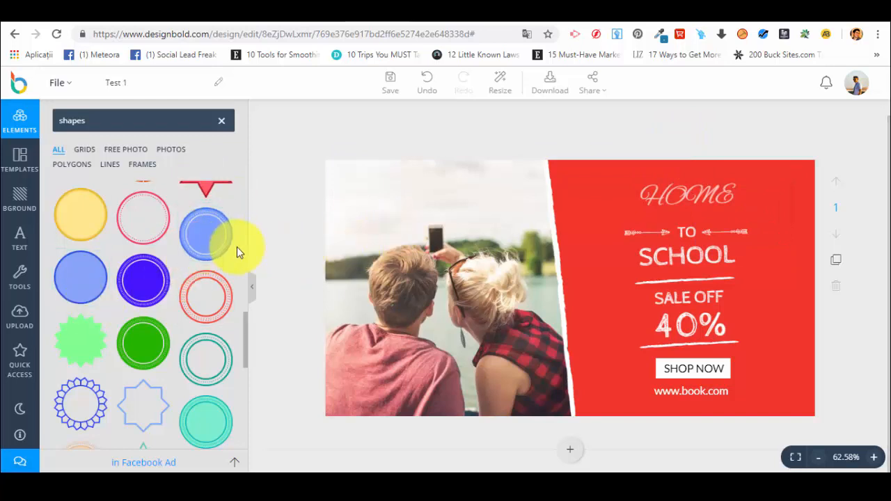
# Step: Add the pink six-pointed star with the dark red outline to the photo's upper-left corner
pyautogui.scroll(2, 235, 249)
pyautogui.moveTo(204, 219); pyautogui.dragTo(371, 200)
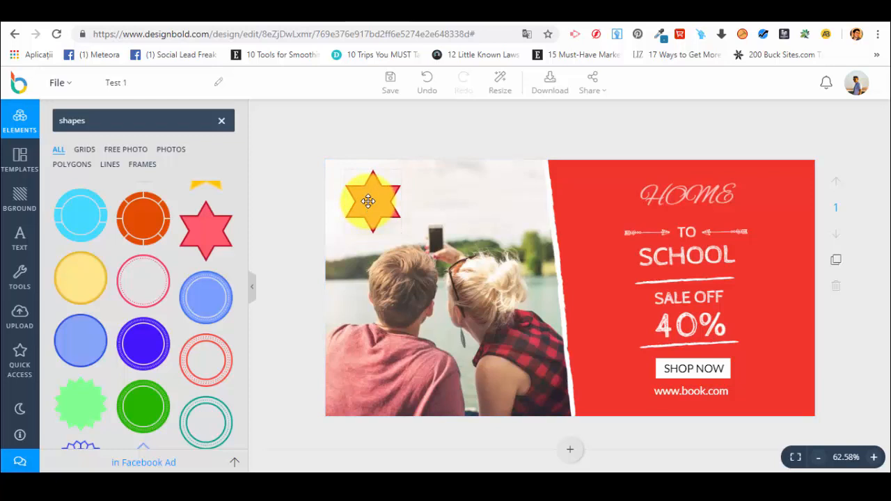
pyautogui.click(368, 201)
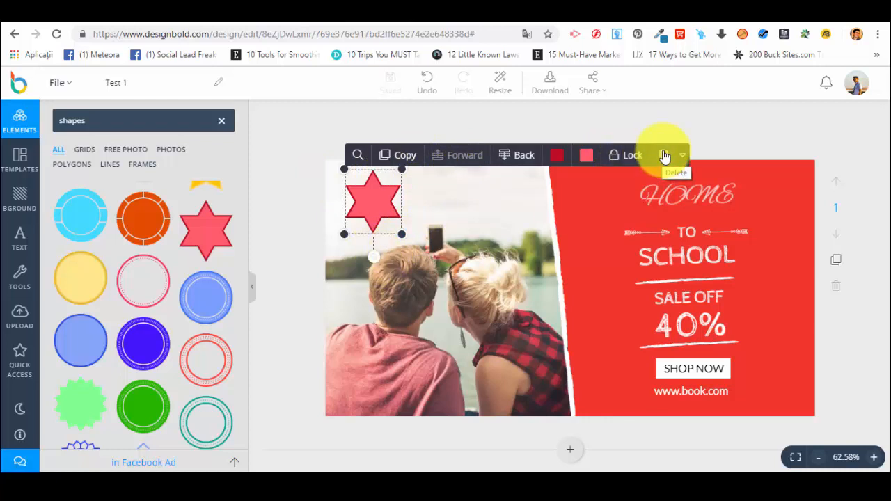
# Step: Look through the grids, photos, frames and lines categories of the element library
pyautogui.click(177, 121)
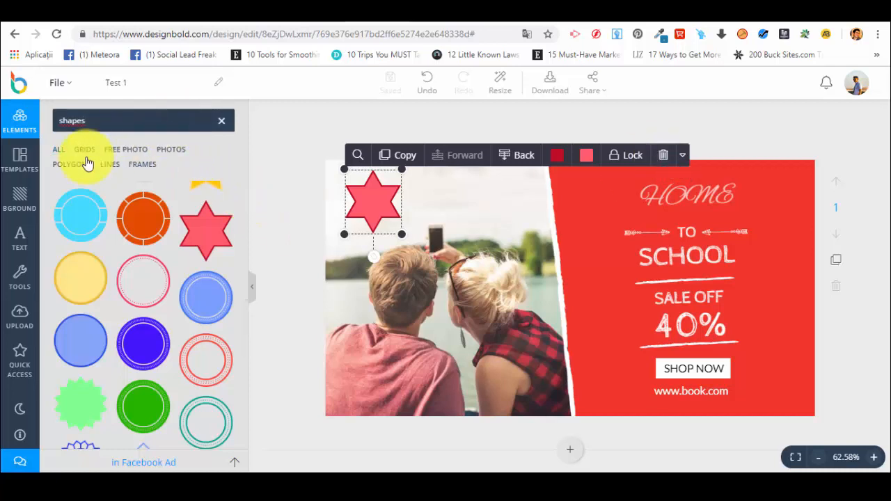
pyautogui.click(87, 152)
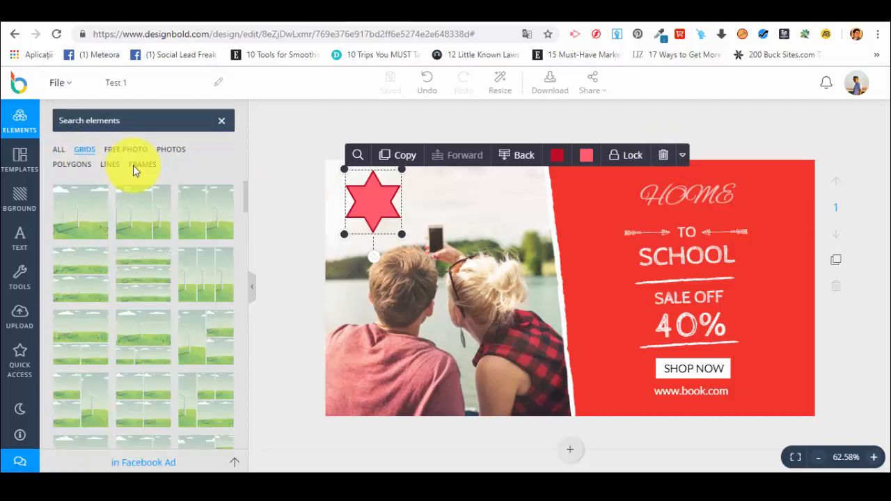
pyautogui.click(174, 156)
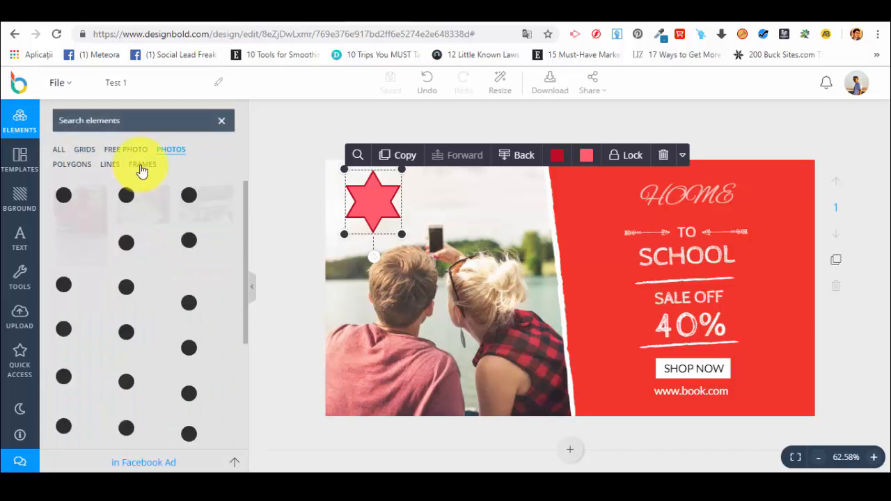
pyautogui.click(142, 165)
pyautogui.click(222, 121)
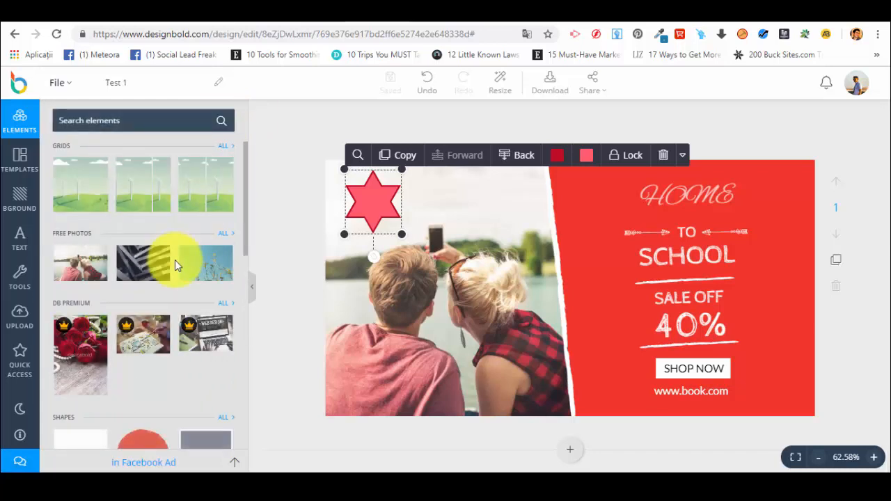
pyautogui.scroll(-4, 174, 261)
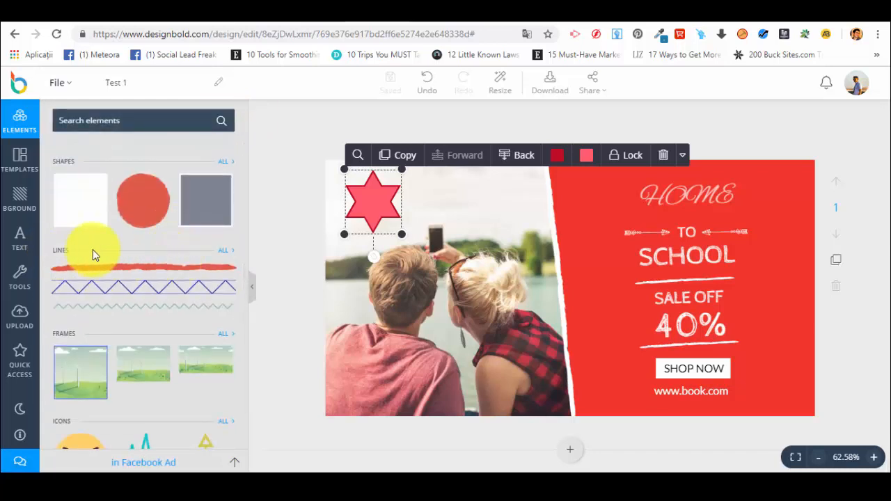
pyautogui.click(224, 249)
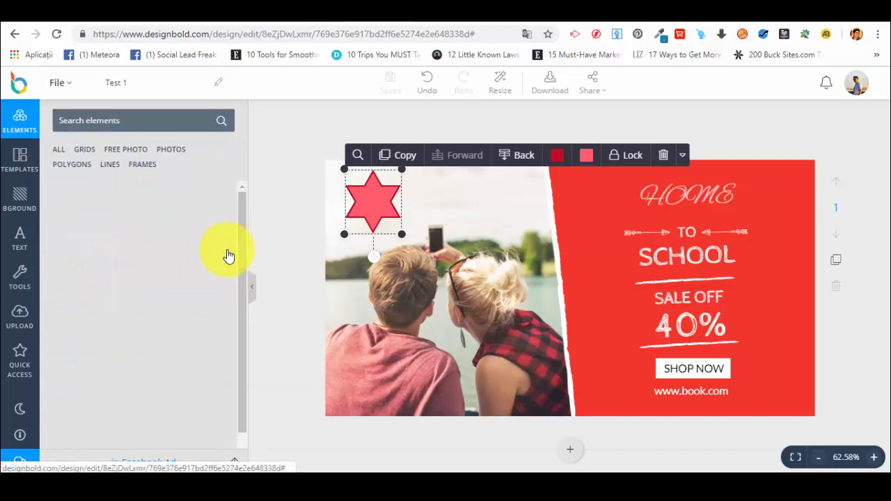
pyautogui.scroll(-5, 213, 225)
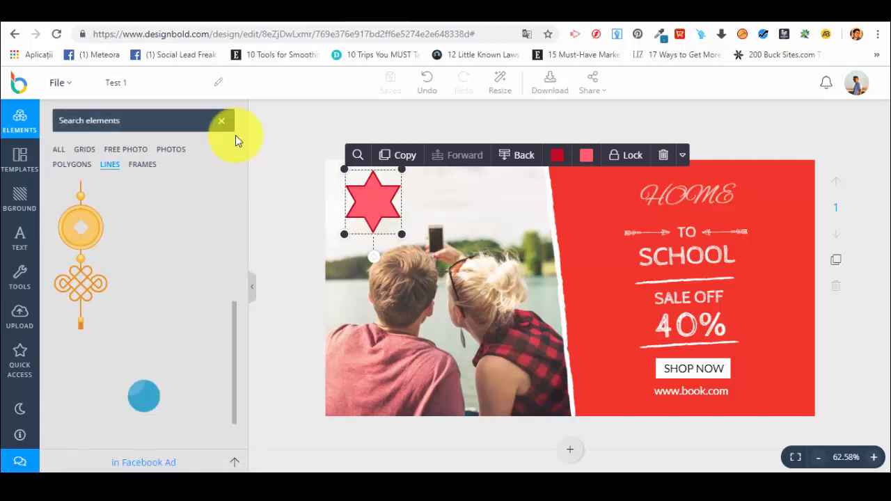
pyautogui.click(222, 122)
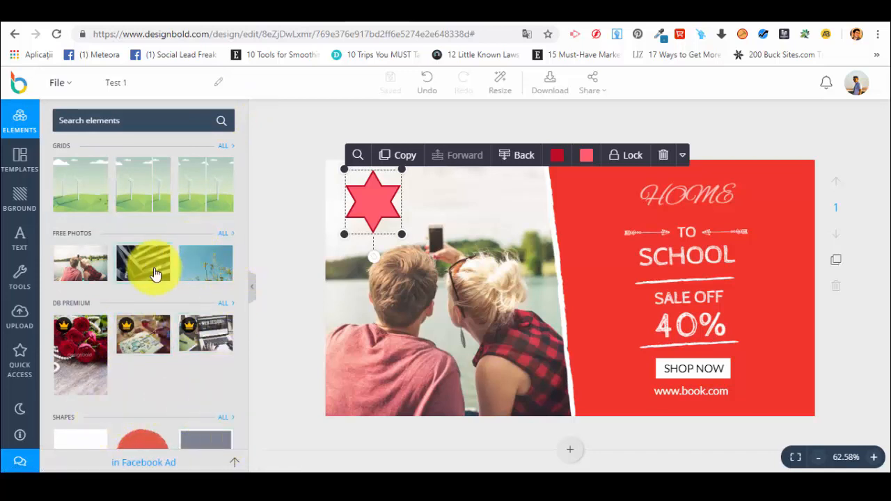
pyautogui.click(119, 121)
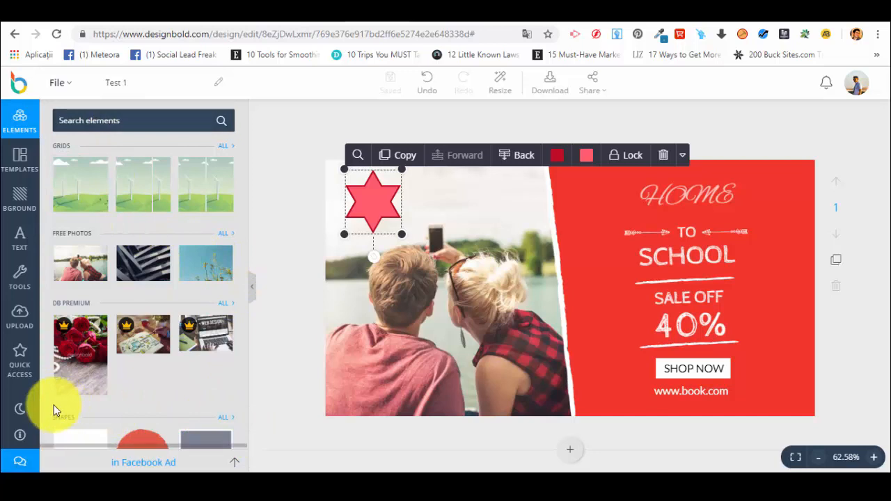
pyautogui.click(253, 285)
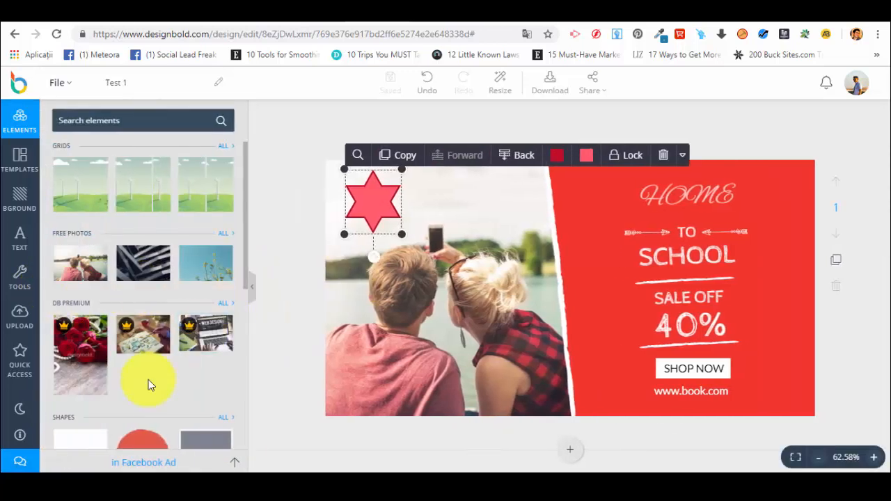
pyautogui.scroll(-5, 248, 268)
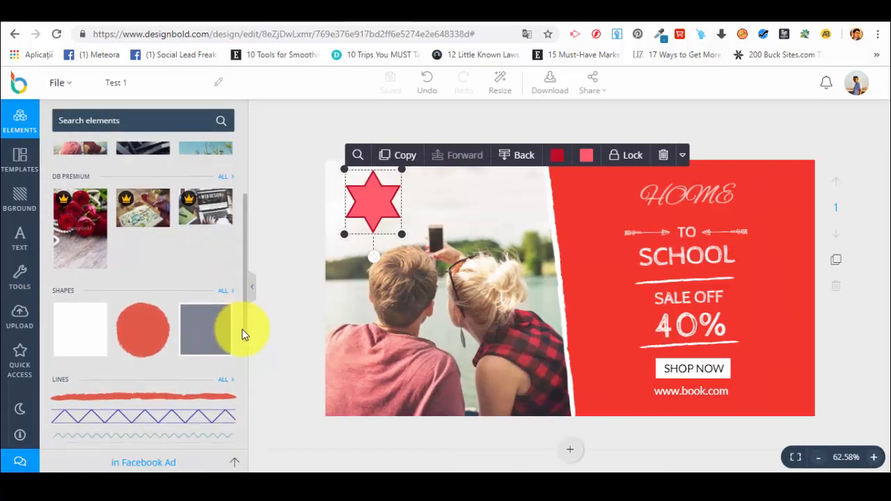